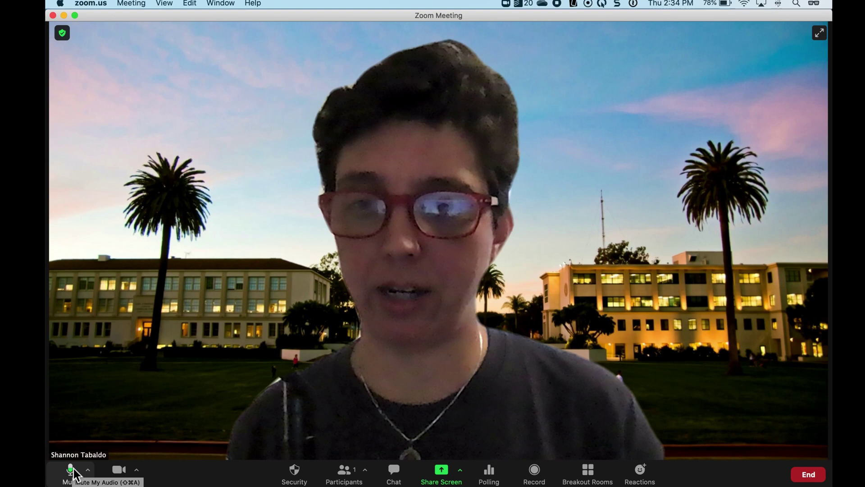
Open the meeting's video settings and go to the recording options
left_click(138, 472)
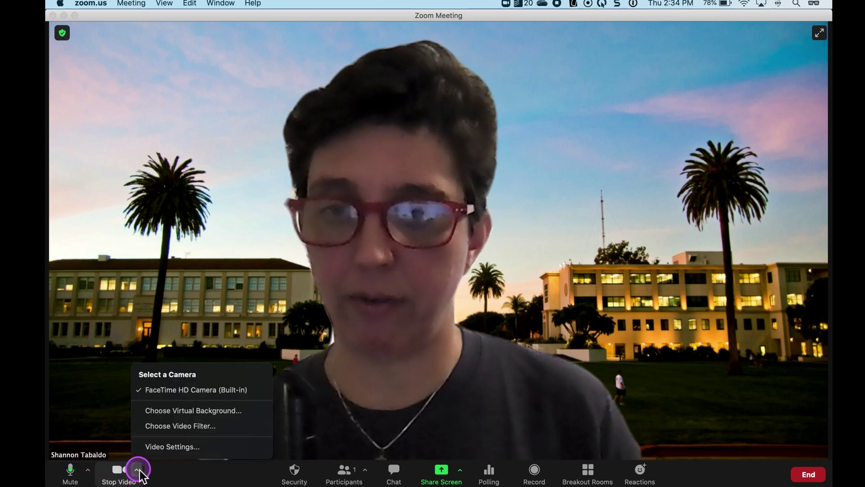
left_click(159, 447)
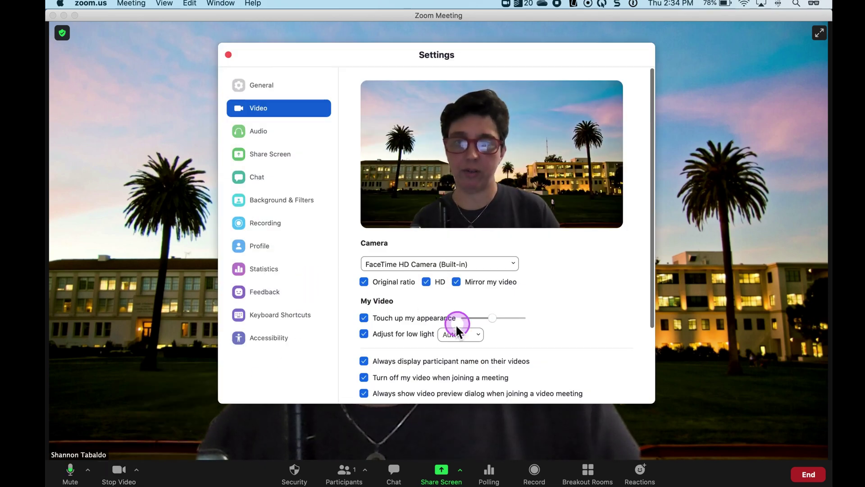
scroll(458, 327, "down", 2)
left_click(270, 223)
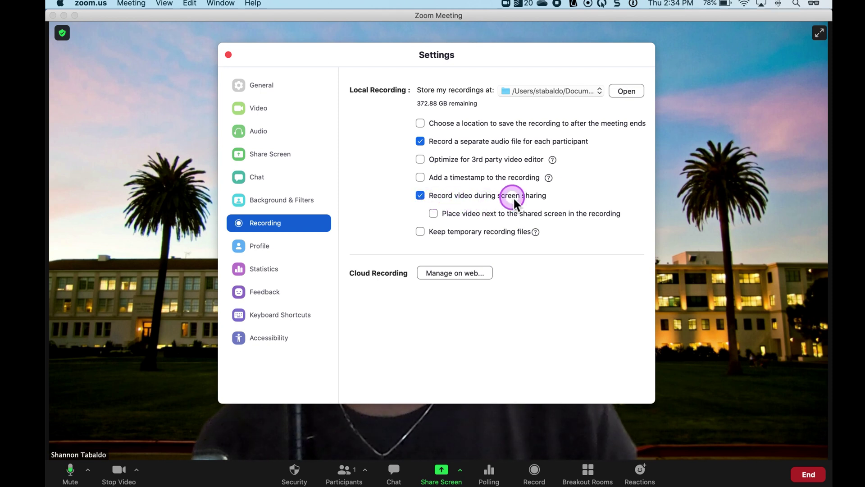
Toggle video recording during screen sharing off and on, try placing video next to the shared screen, and leave the settings with that placement disabled
left_click(421, 195)
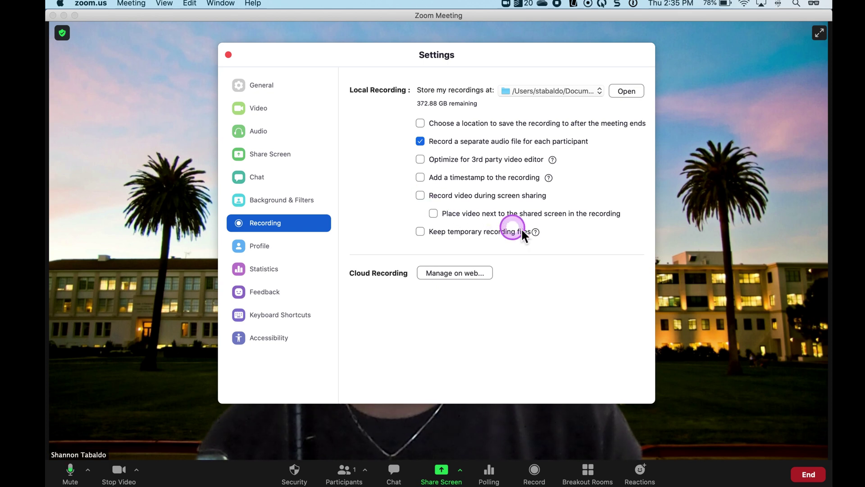
left_click(420, 196)
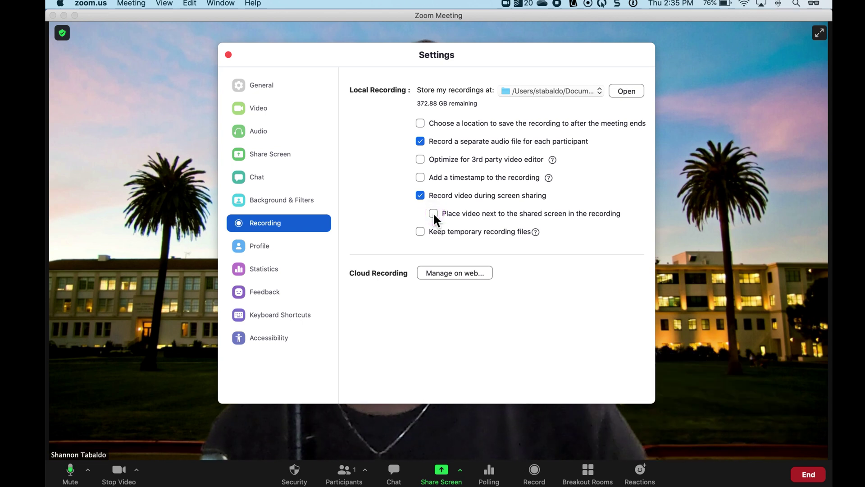
left_click(433, 215)
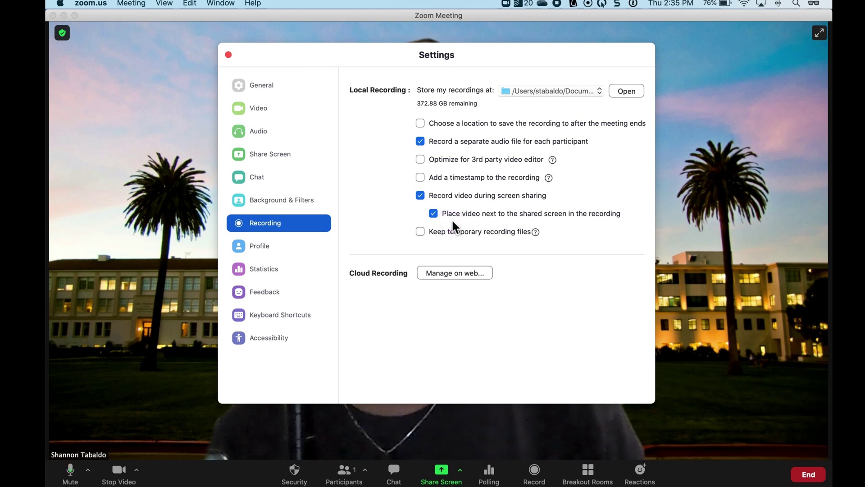
left_click(434, 214)
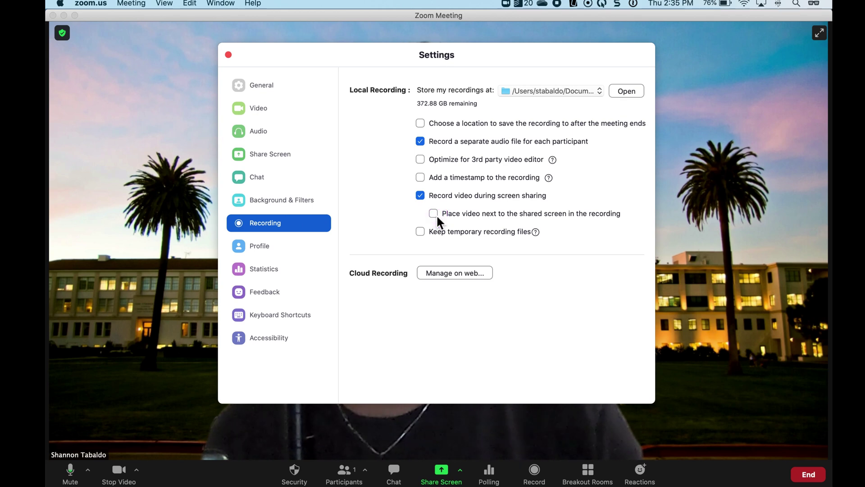
left_click(386, 179)
left_click(228, 55)
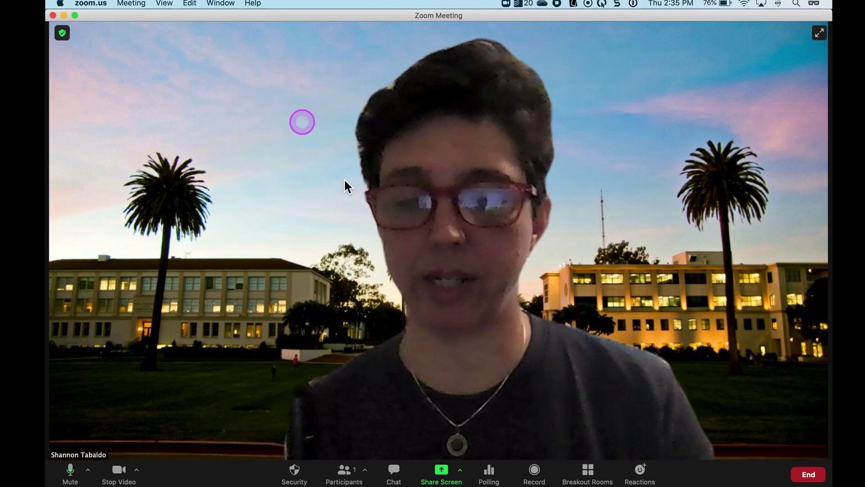
Share the Microsoft PowerPoint window containing the ABL_Mindset presentation in the meeting
left_click(442, 474)
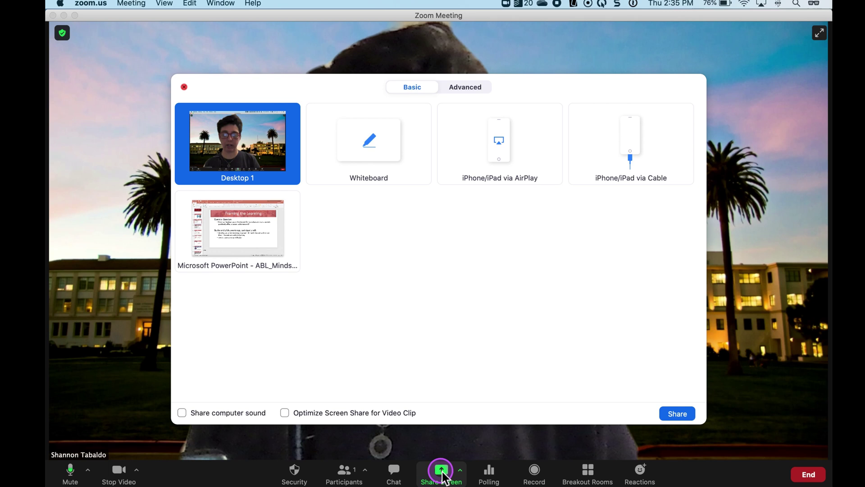
left_click(272, 251)
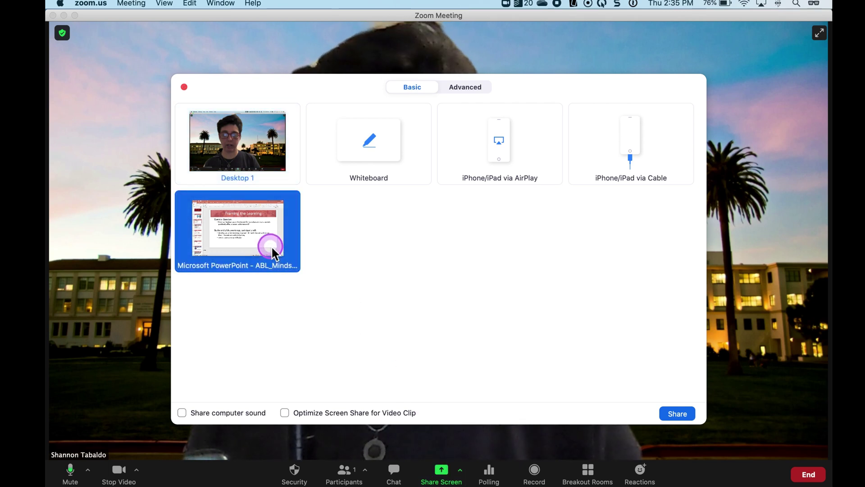
left_click(555, 353)
left_click(676, 412)
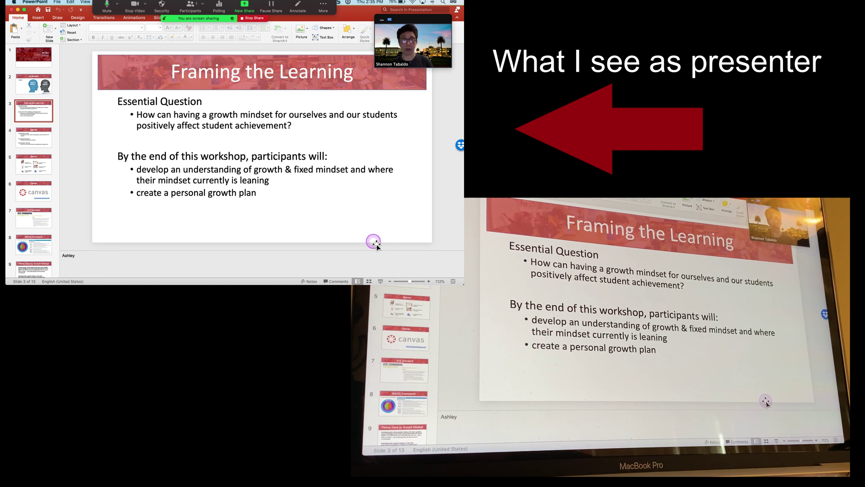
Start recording the meeting to the cloud while the presentation is shared
left_click(318, 28)
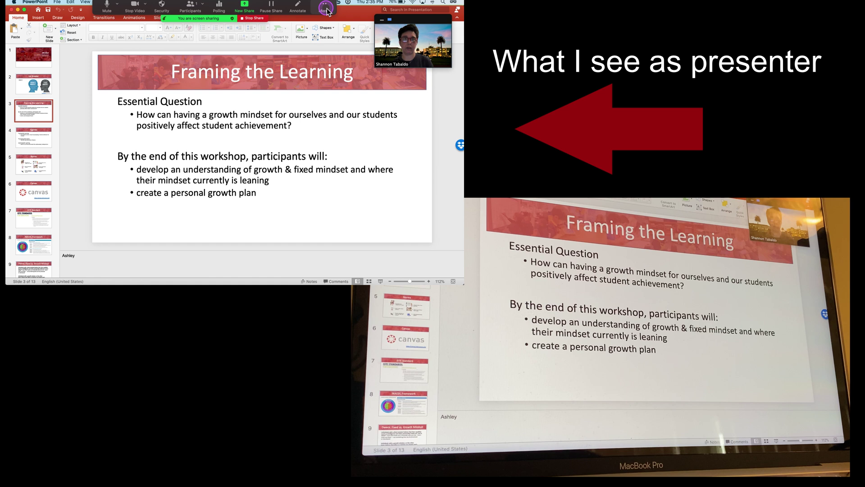
left_click(326, 8)
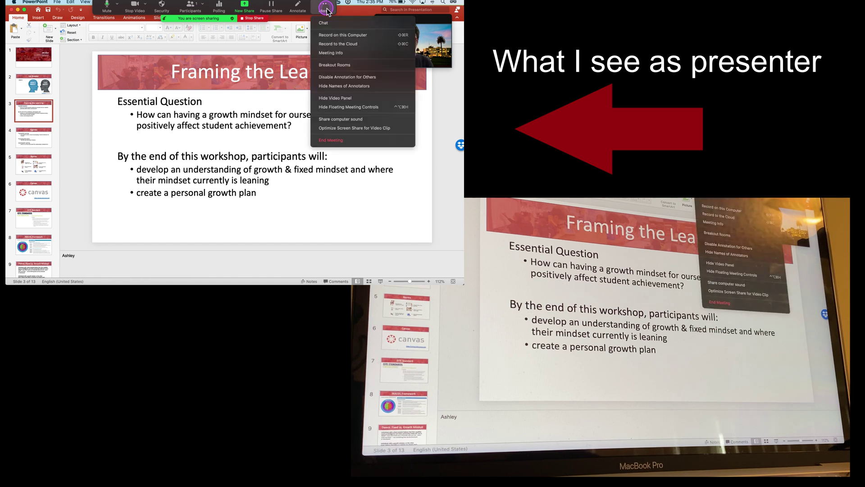
left_click(328, 45)
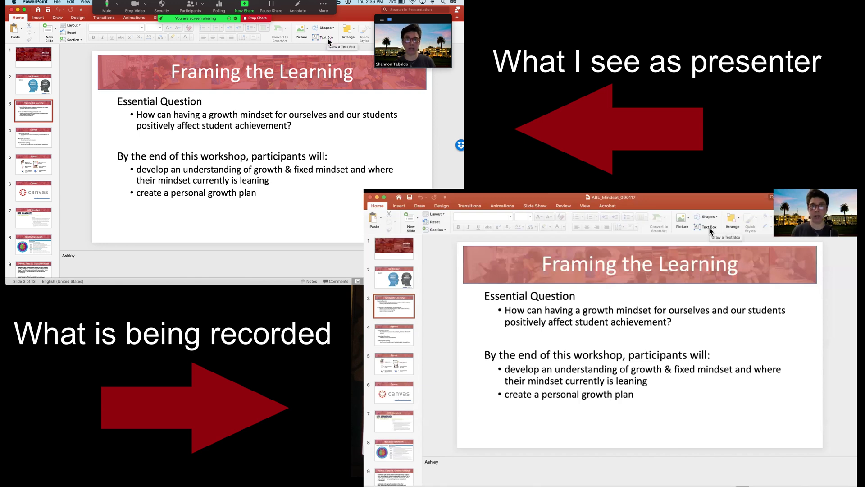
Start the slide show from the Framing the Learning slide and advance through Agenda to the Norms slide
left_click(232, 18)
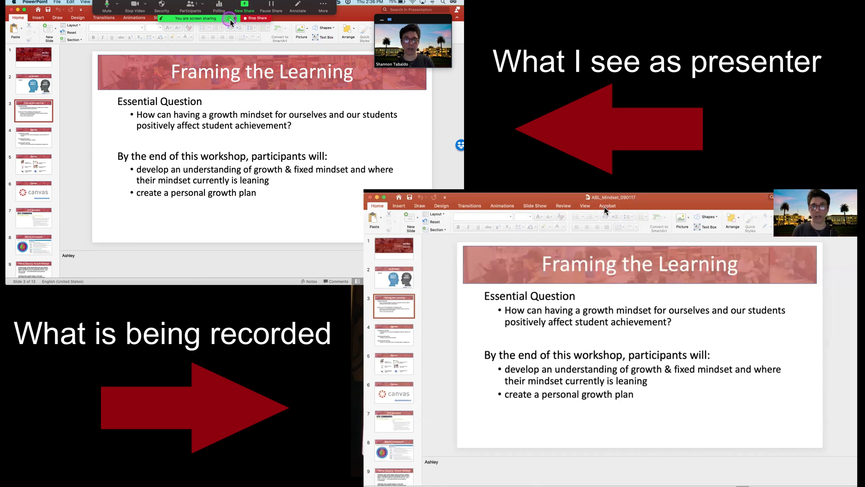
left_click(316, 213)
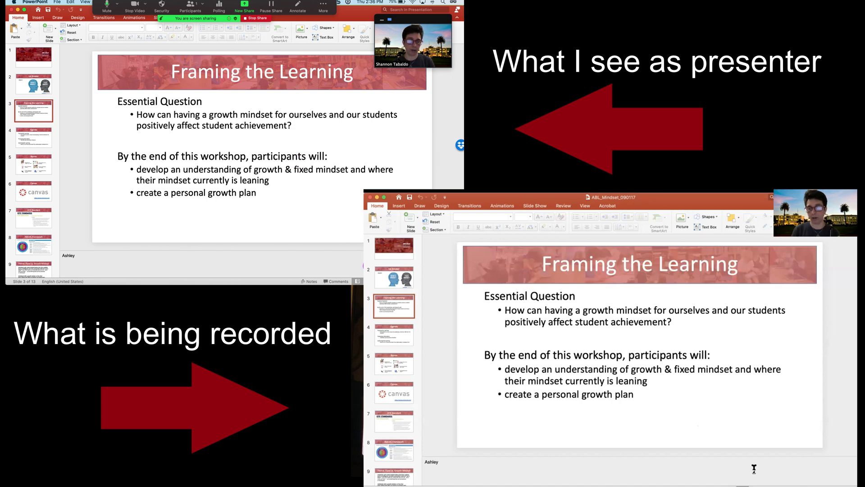
key("super+shift+Return")
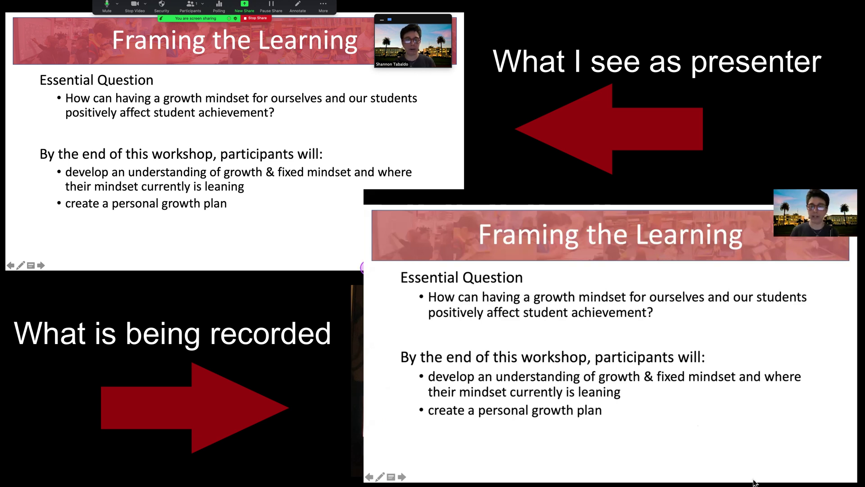
left_click(41, 265)
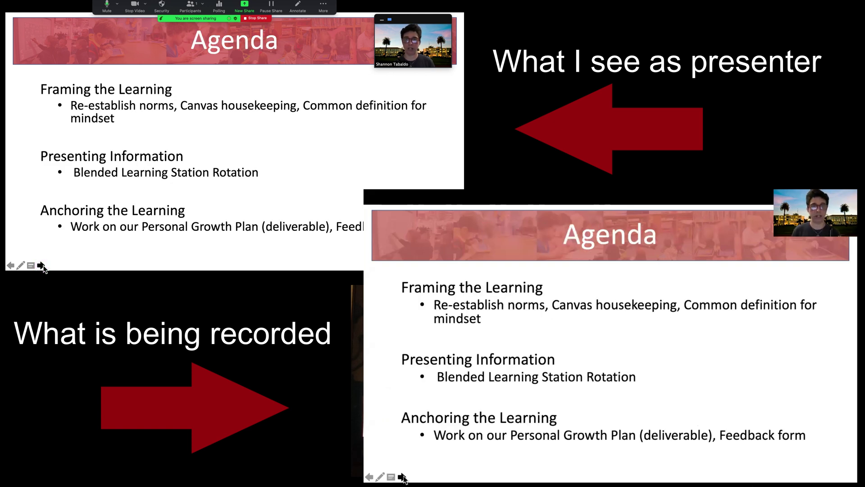
left_click(41, 265)
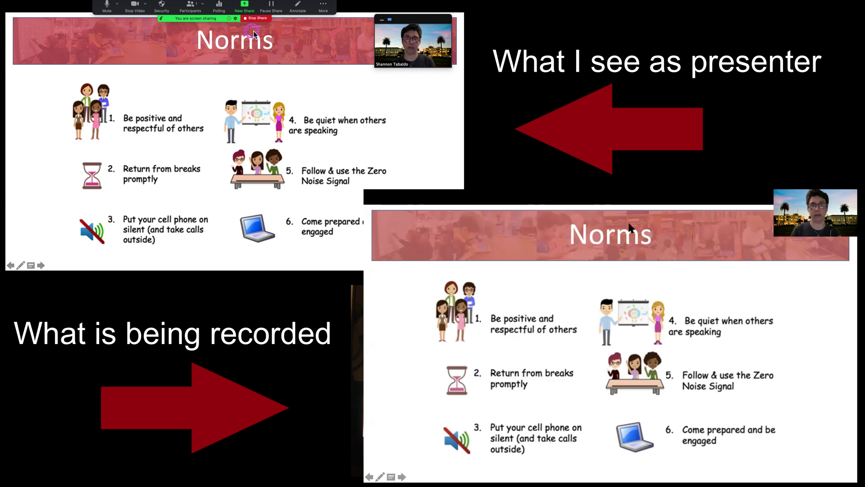
Stop the meeting recording and end the screen share
left_click(323, 7)
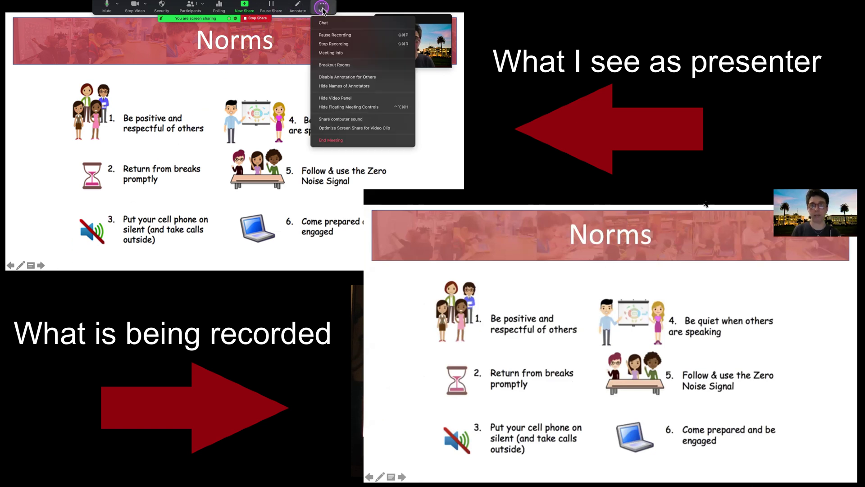
left_click(328, 43)
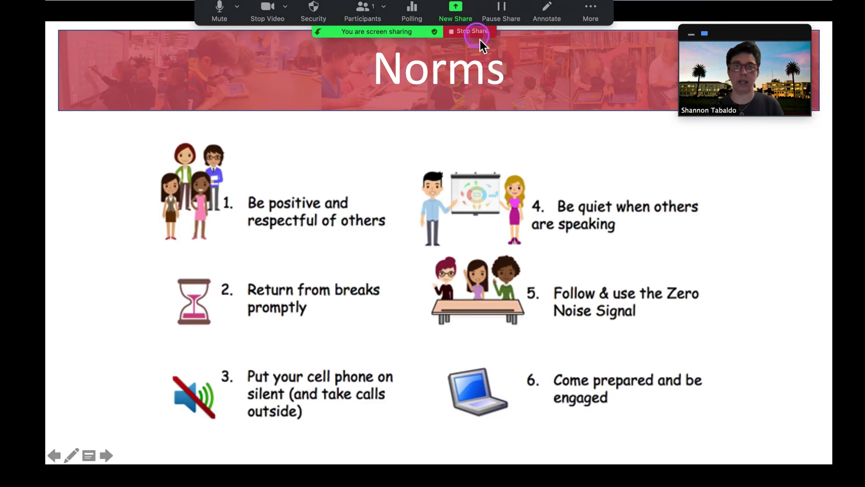
left_click(257, 19)
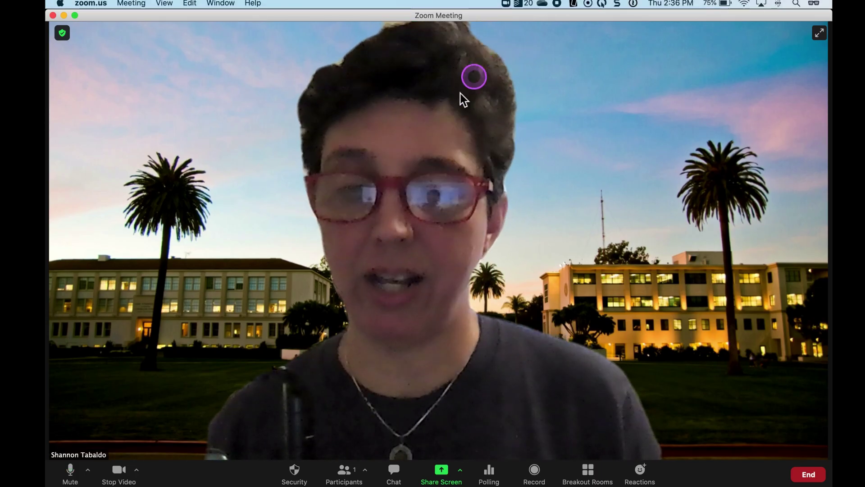
Enable placing video next to the shared screen in the recording settings and close the settings
left_click(137, 470)
left_click(166, 450)
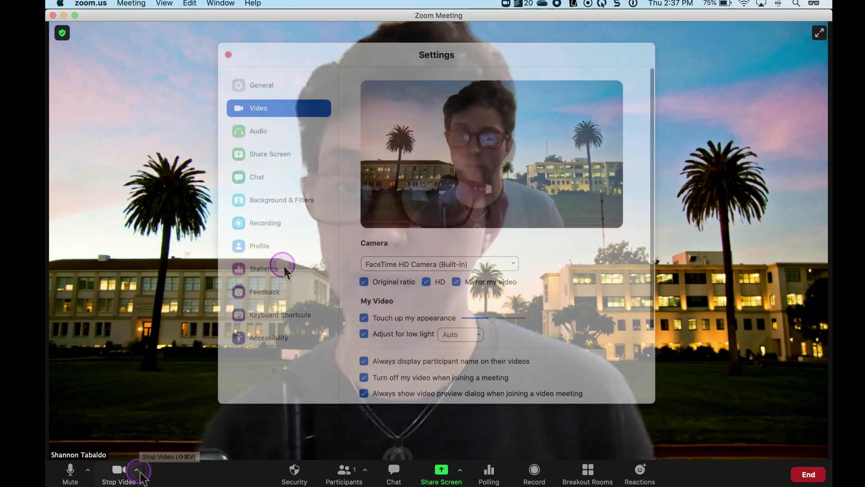
left_click(278, 226)
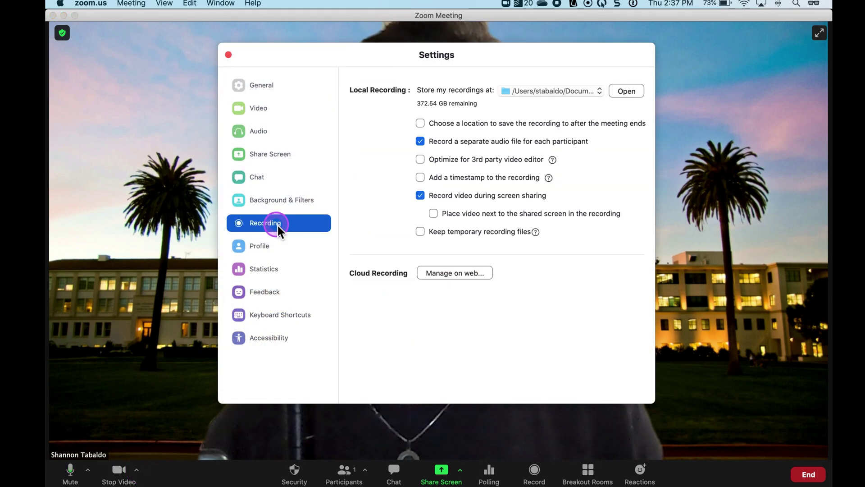
left_click(433, 214)
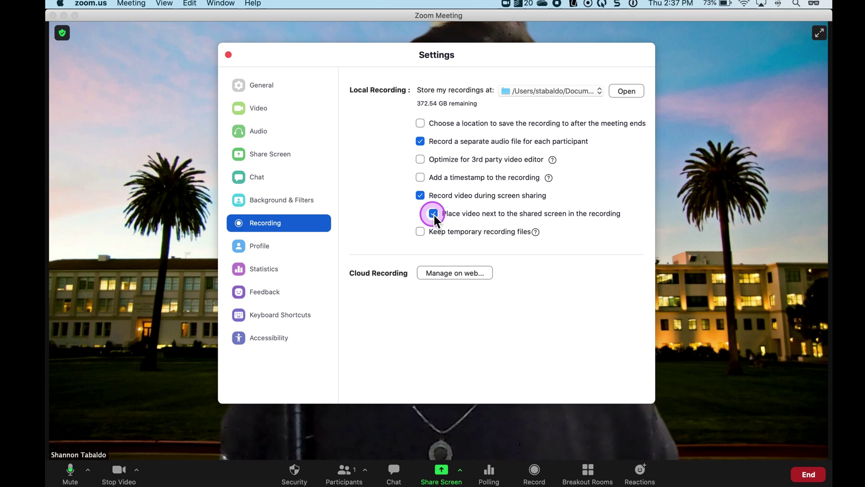
left_click(229, 55)
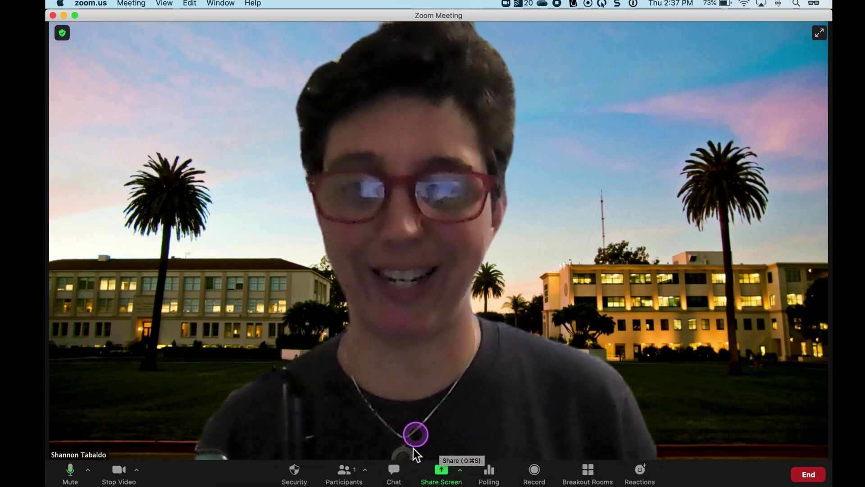
Share the Google Chrome window with the Parent Information Presentation and start recording the meeting
left_click(442, 478)
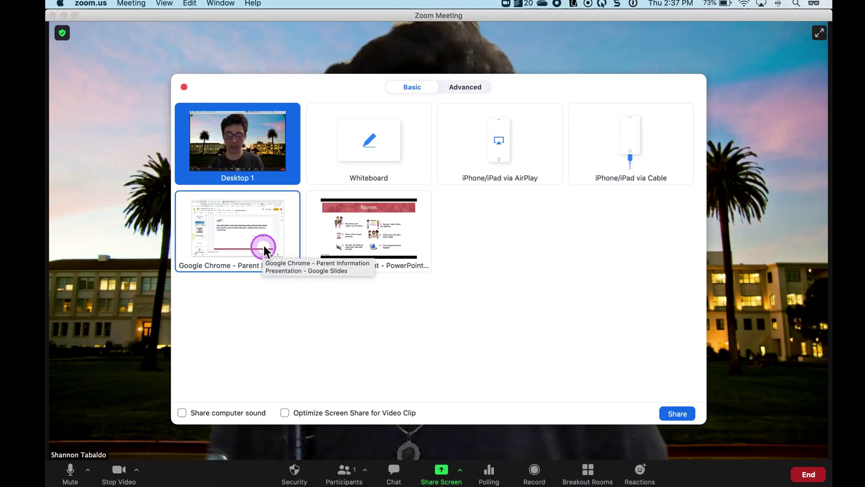
left_click(255, 243)
left_click(678, 414)
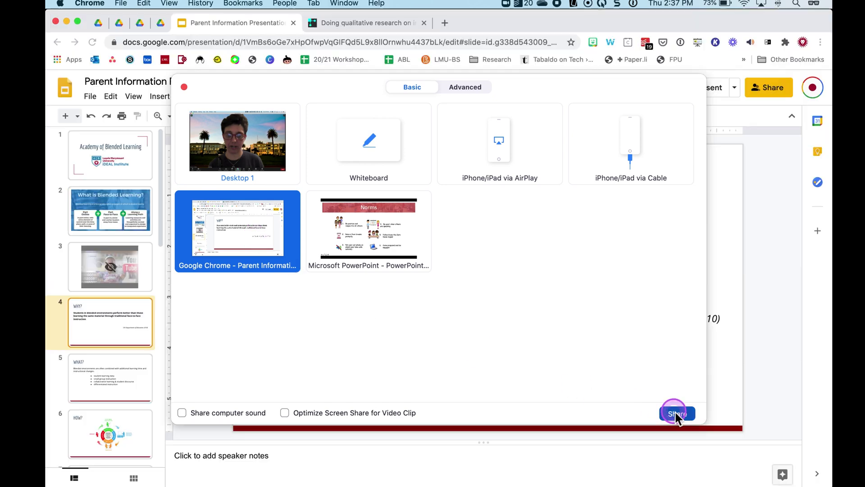
left_click(676, 413)
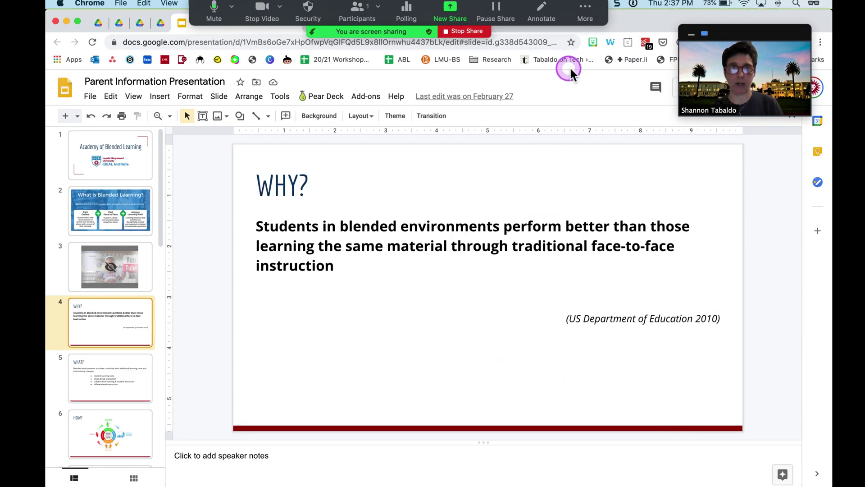
left_click(587, 18)
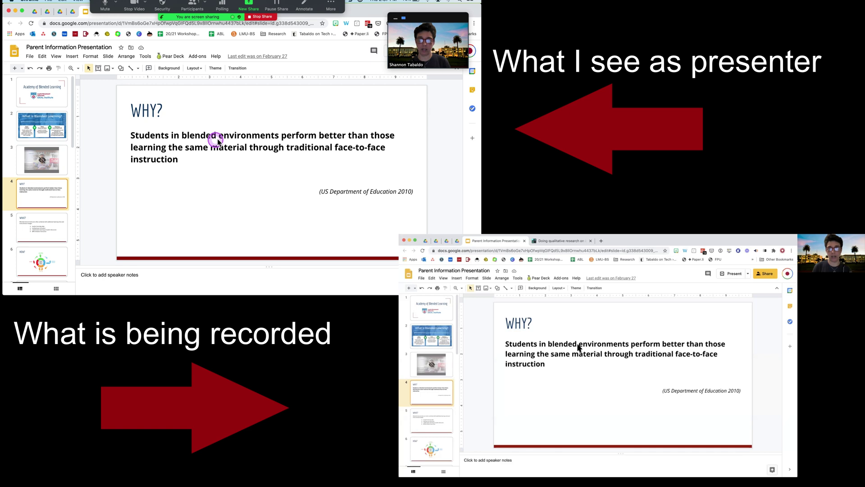
Move the floating video panel clear of the Google Slides presentation controls and present the WHY? slide in Presenter view
left_click_drag(426, 28, 409, 57)
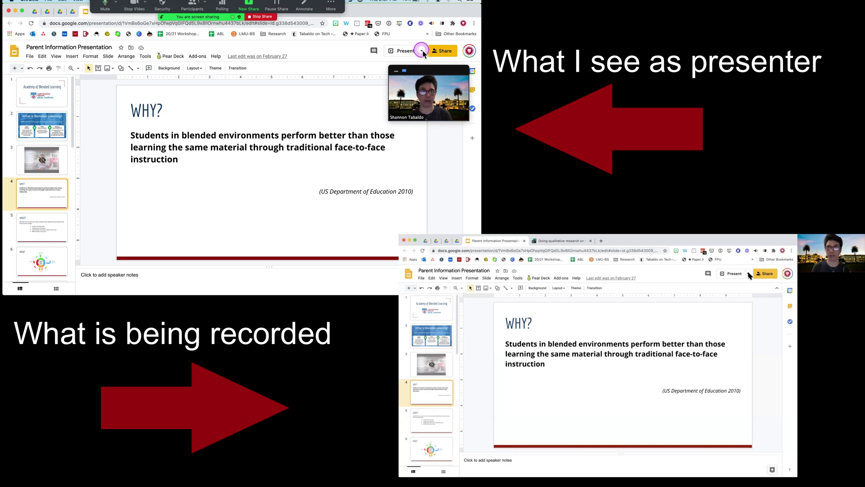
left_click(422, 51)
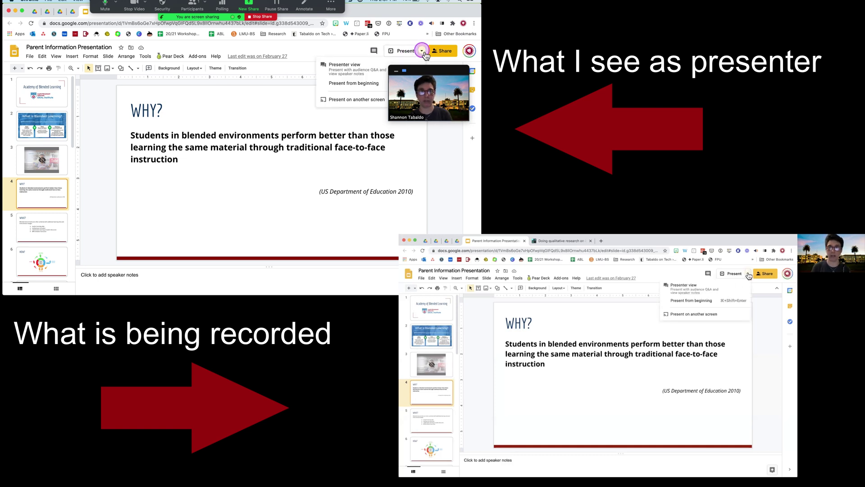
left_click(366, 69)
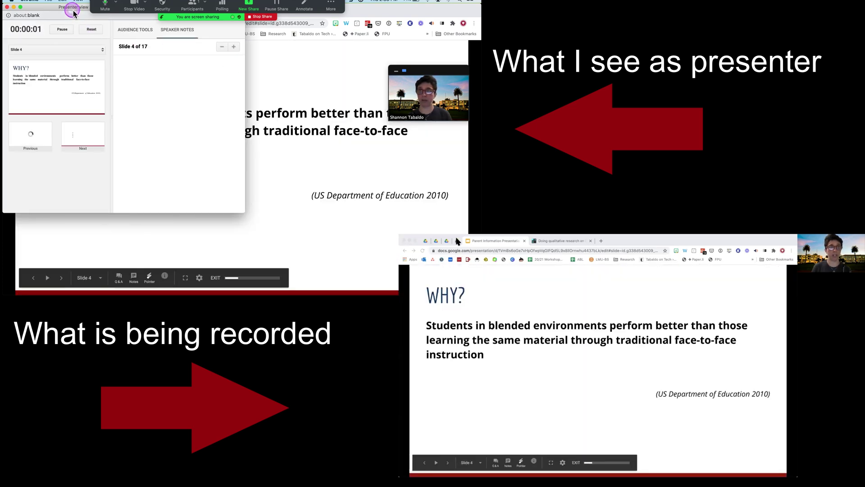
Move the Presenter view window down, clear of the meeting's sharing toolbar
left_click_drag(76, 11, 89, 44)
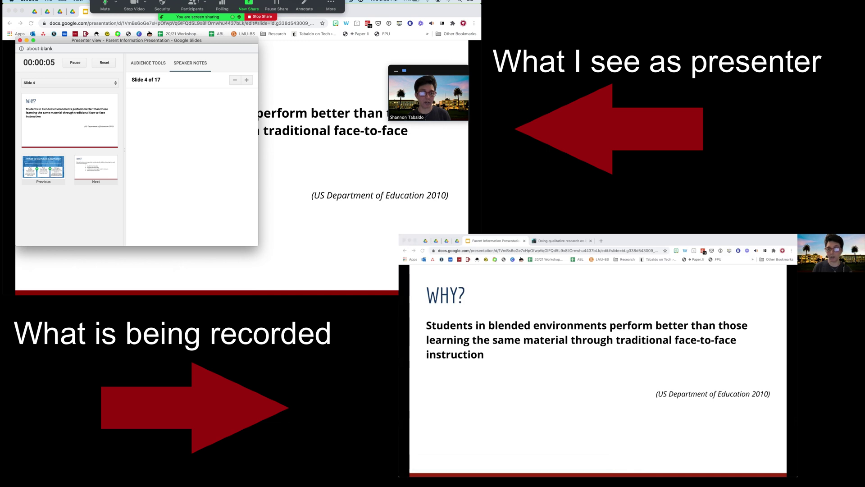
left_click(191, 86)
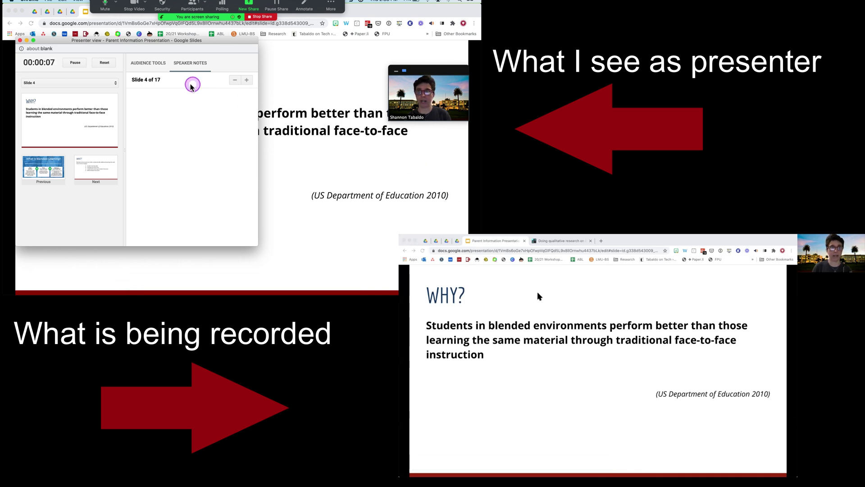
Advance the slideshow to the WHAT? slide and shrink the shared Chrome window to leave free space beside it
left_click(26, 12)
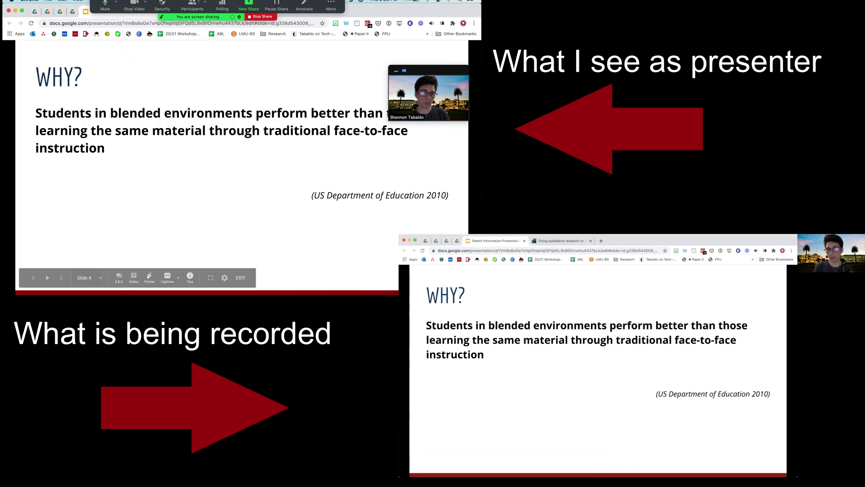
key("Right")
left_click_drag(434, 265, 378, 204)
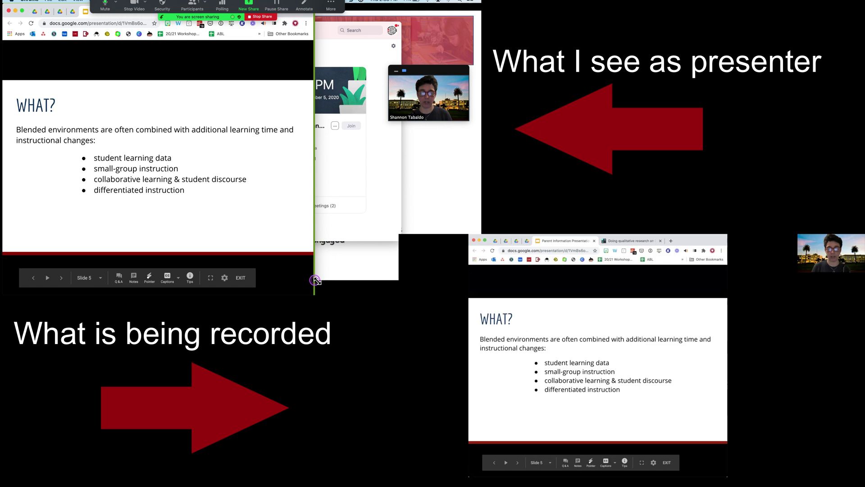
left_click_drag(315, 280, 284, 271)
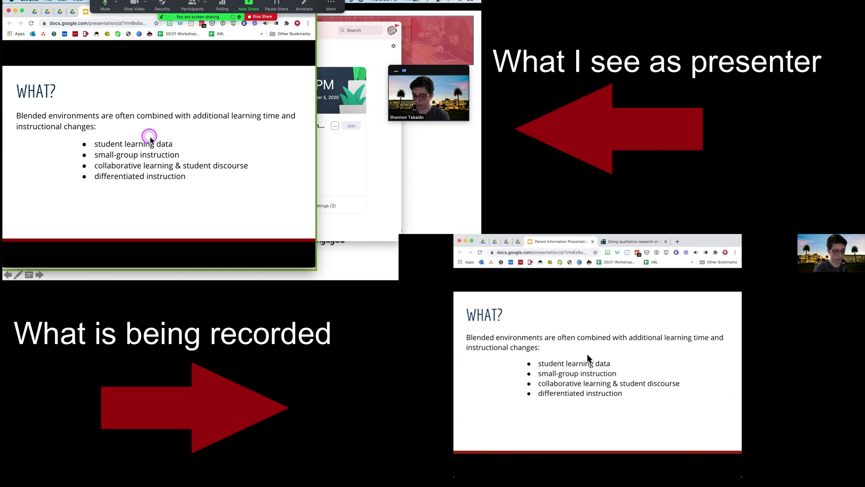
Bring the Presenter view window to the front and place it beside the shared slideshow window
key("ctrl+Up")
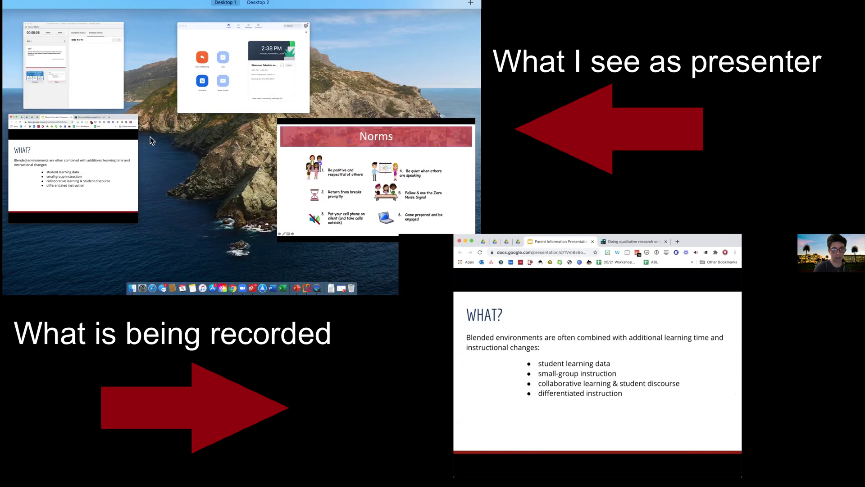
left_click(90, 51)
left_click_drag(154, 41, 389, 114)
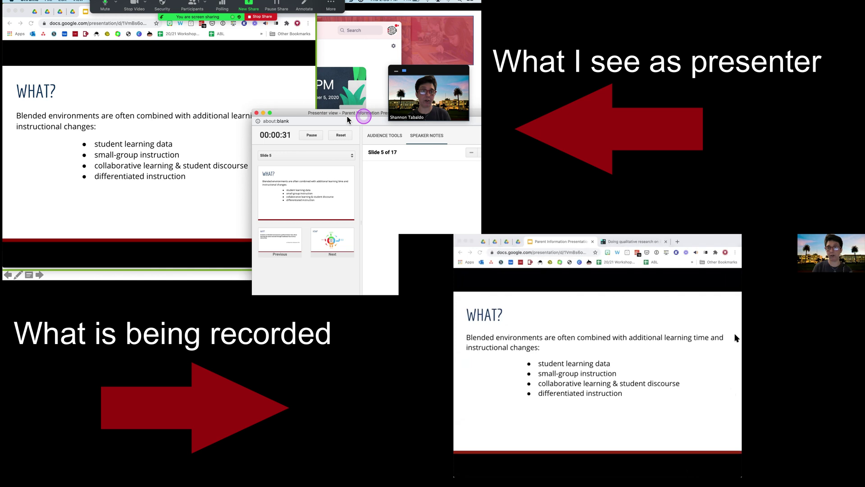
left_click_drag(285, 114, 357, 123)
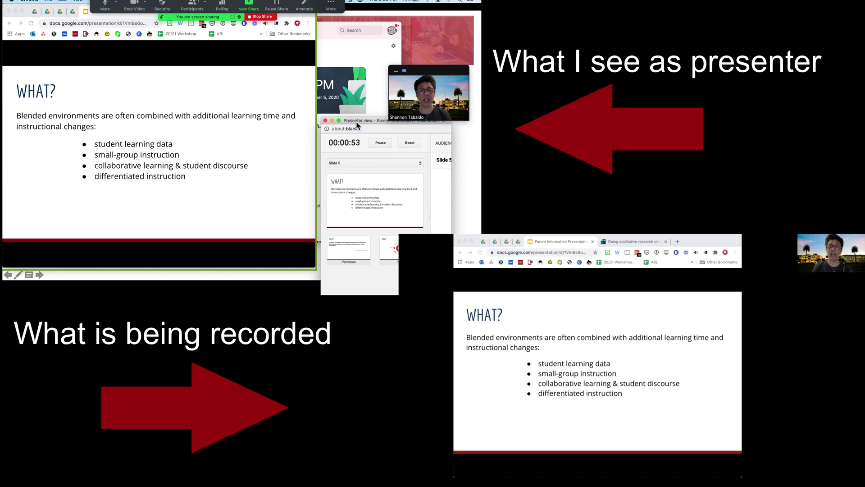
Advance the shared slideshow to the HOW? slide and return to the WHAT? slide
left_click(145, 243)
left_click(149, 233)
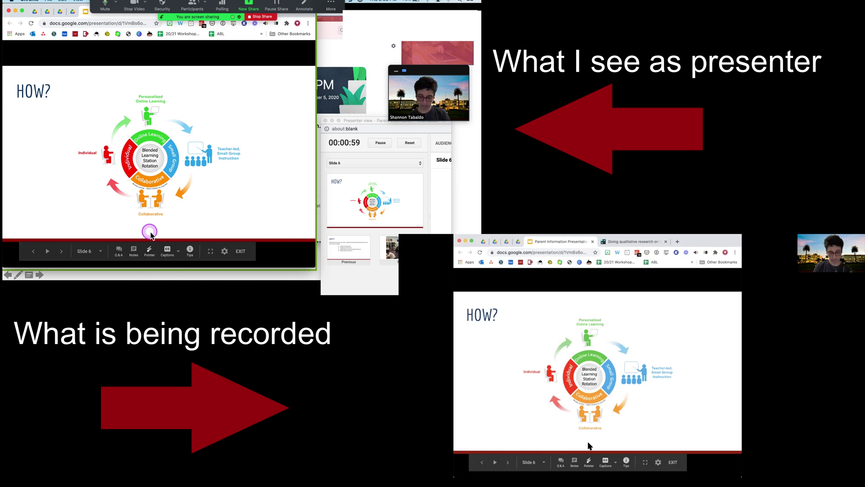
key("Left")
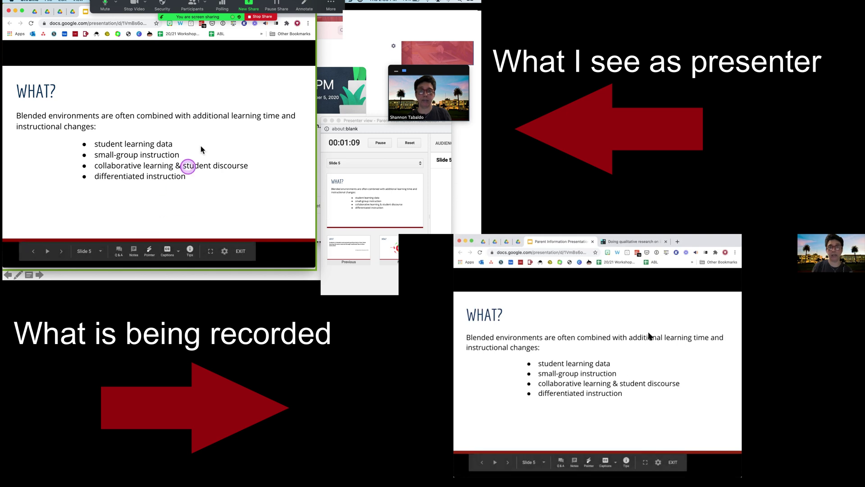
Annotate the WHAT? slide with two red arrows pointing to "student learning data" and "small-group instruction"
left_click(305, 7)
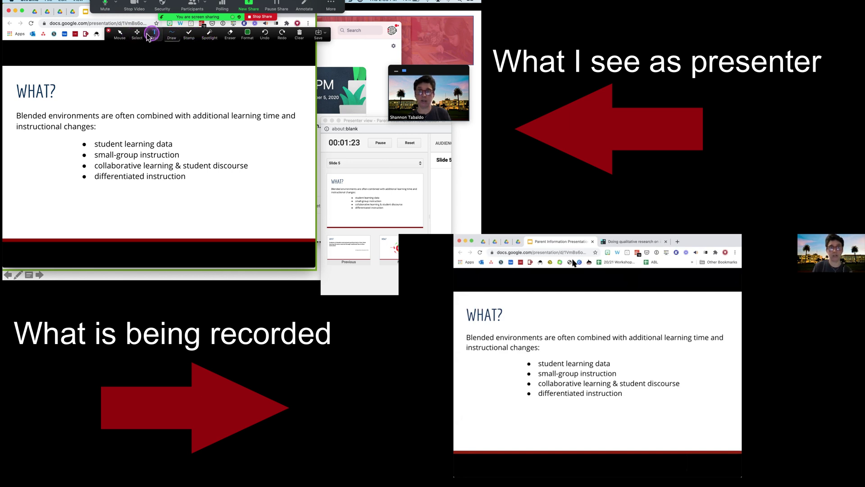
left_click(165, 36)
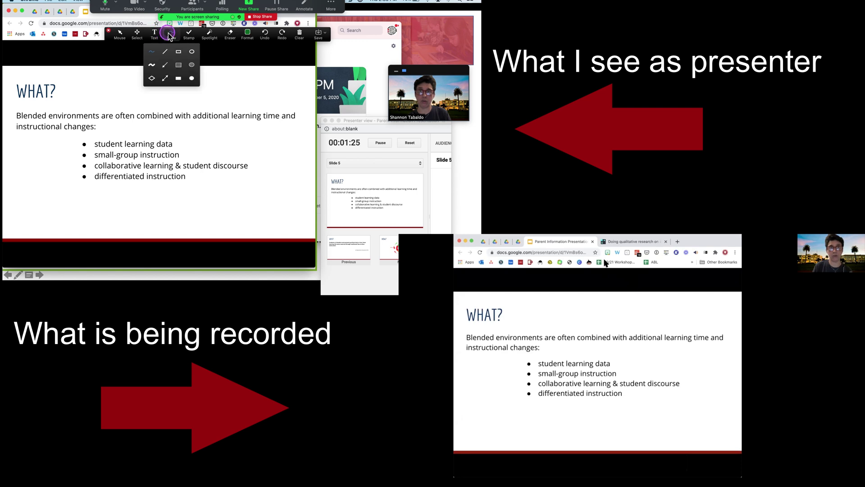
left_click(165, 65)
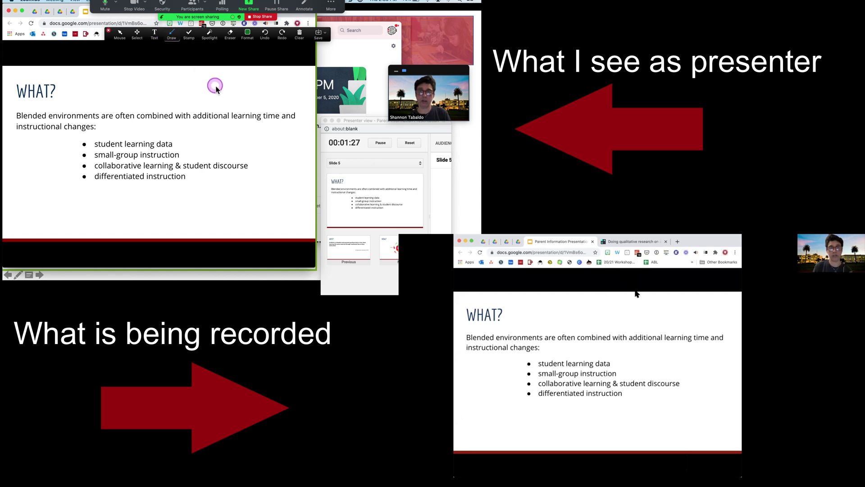
left_click(247, 33)
left_click(238, 54)
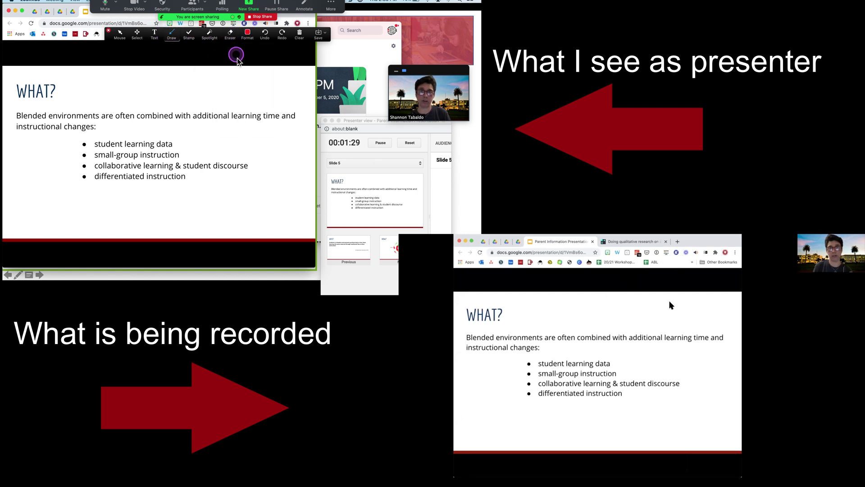
left_click_drag(231, 99, 176, 141)
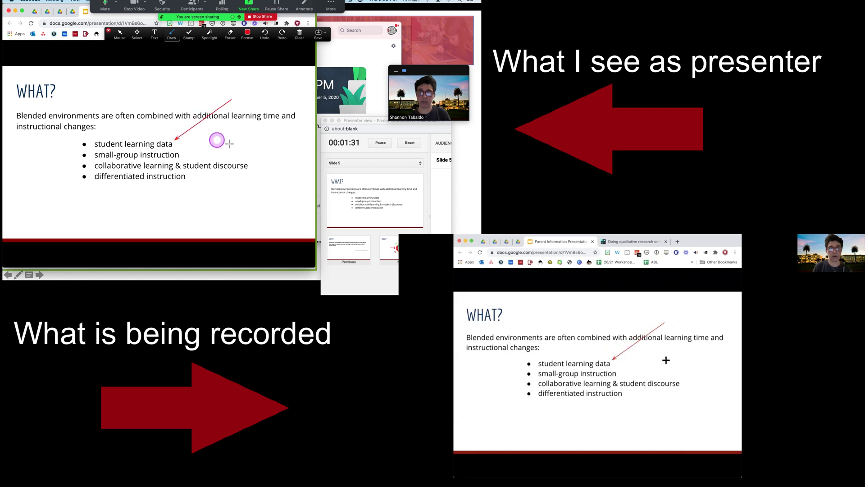
left_click_drag(239, 117, 187, 153)
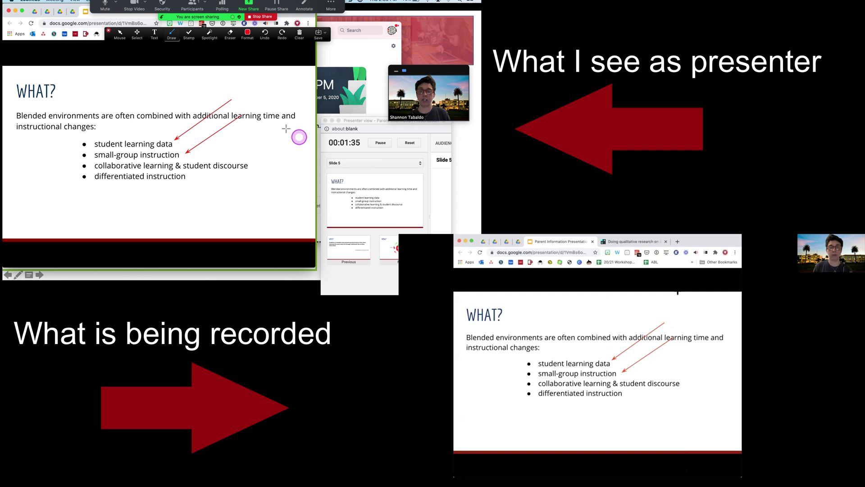
Stamp check marks in front of the "student learning data" and "small-group instruction" bullets
left_click(191, 35)
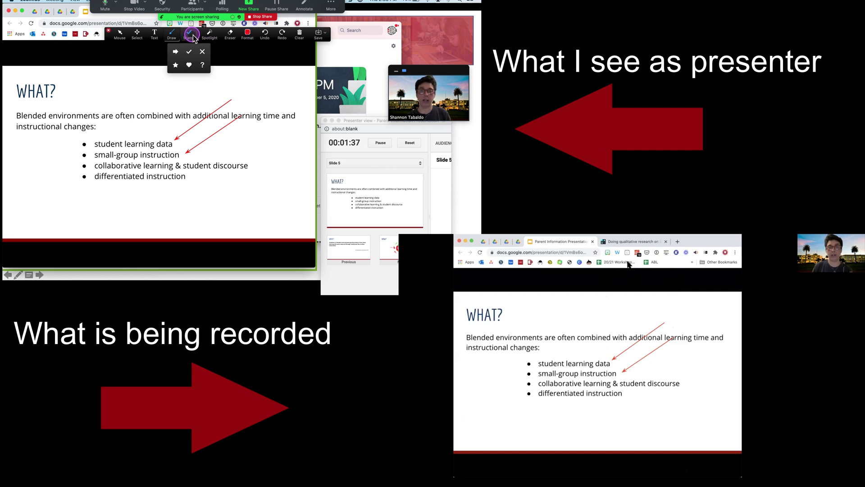
left_click(188, 54)
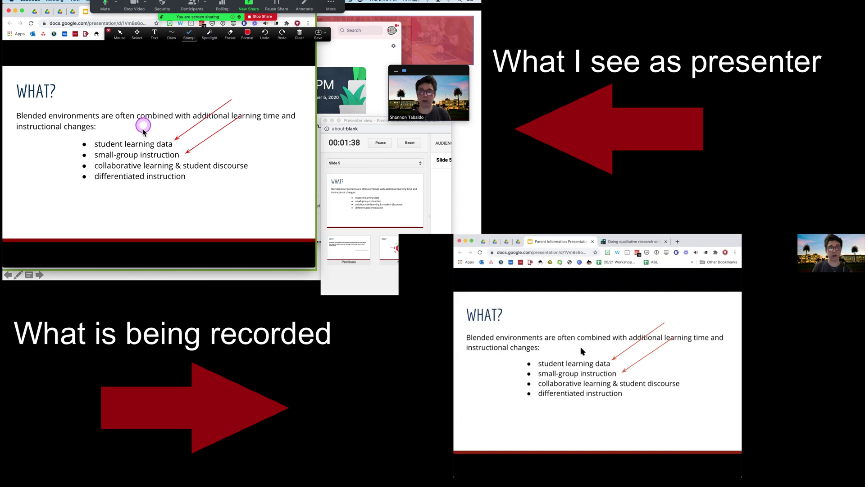
left_click(90, 143)
left_click(90, 155)
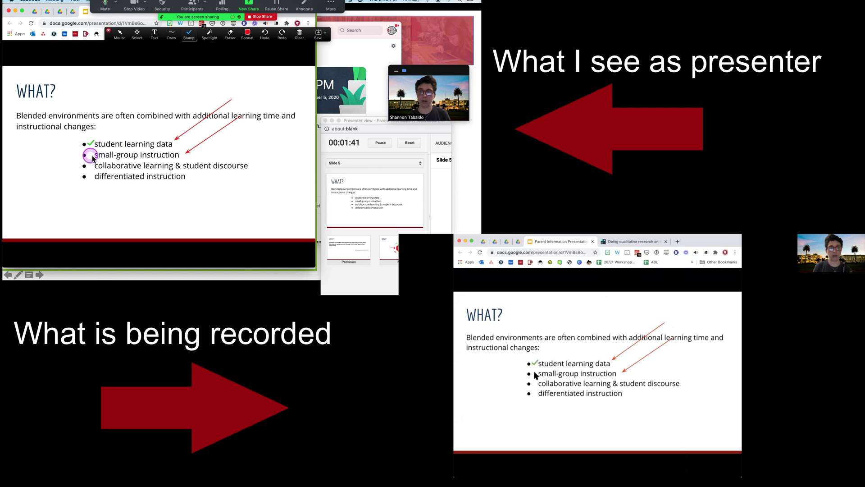
Stamp a question mark at the end of the "differentiated instruction" bullet
left_click(192, 36)
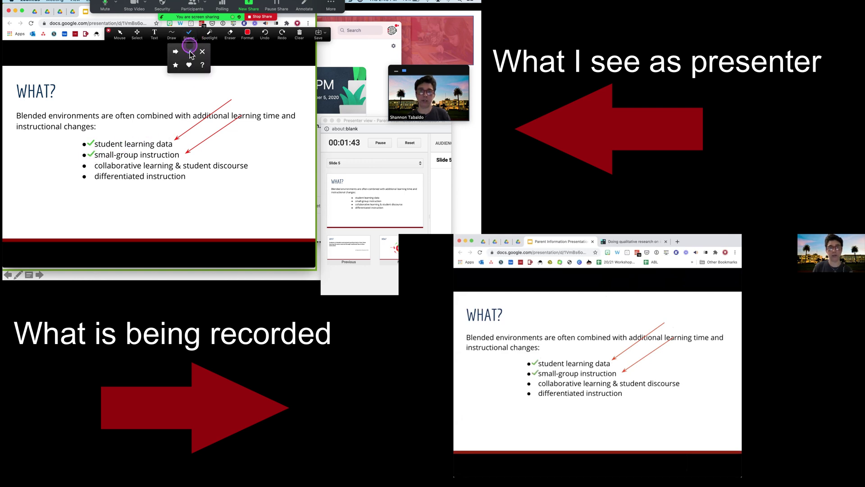
left_click(201, 64)
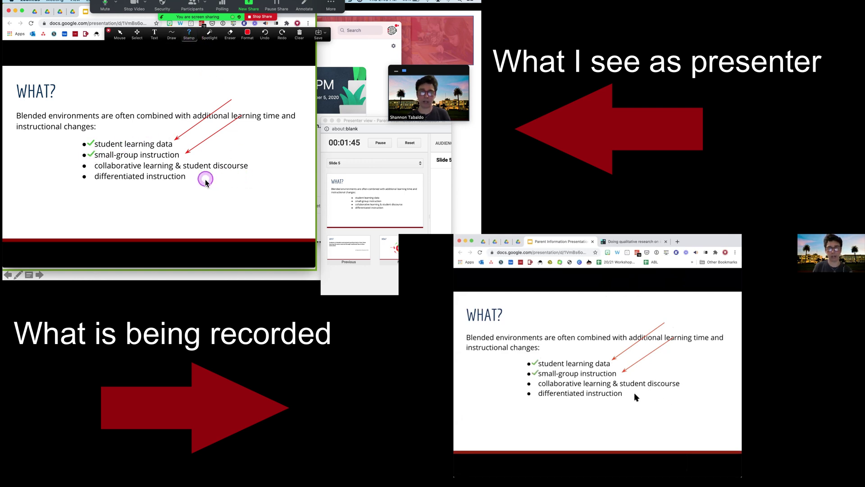
left_click(190, 177)
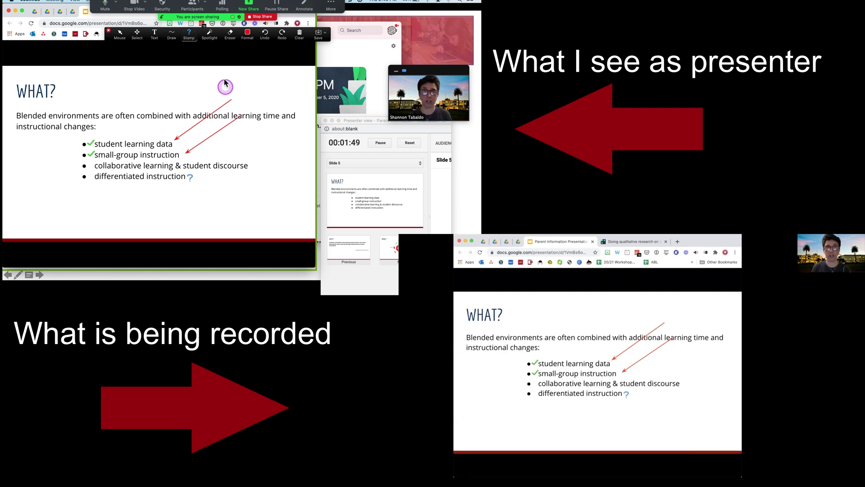
Draw a red rectangle outline around the four bullet points on the WHAT? slide
left_click(173, 39)
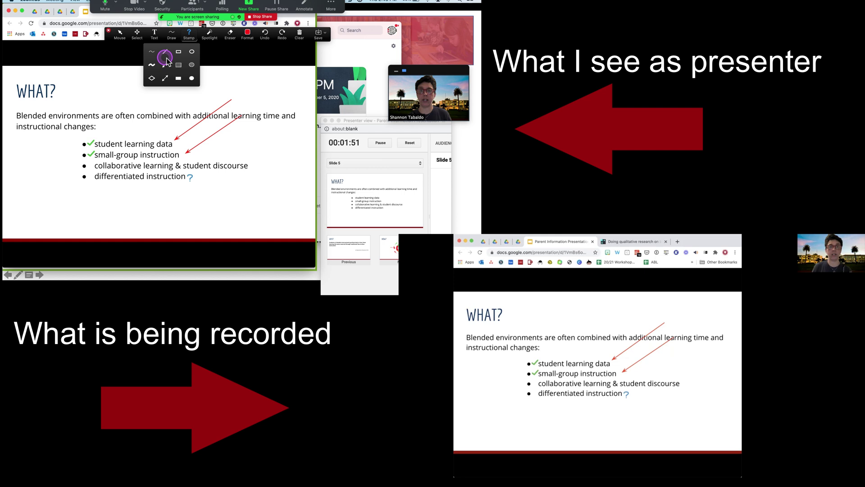
left_click(179, 52)
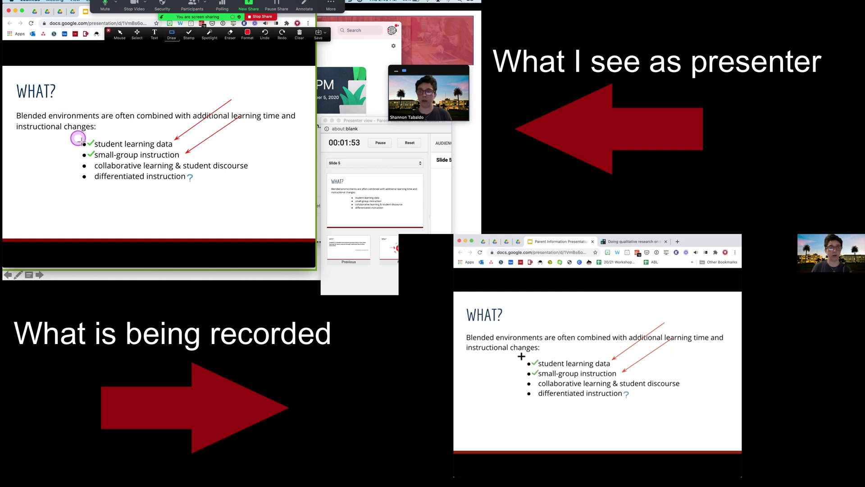
mouse_move(78, 138)
left_mouse_down()
mouse_move(135, 168)
mouse_move(255, 195)
left_mouse_up()
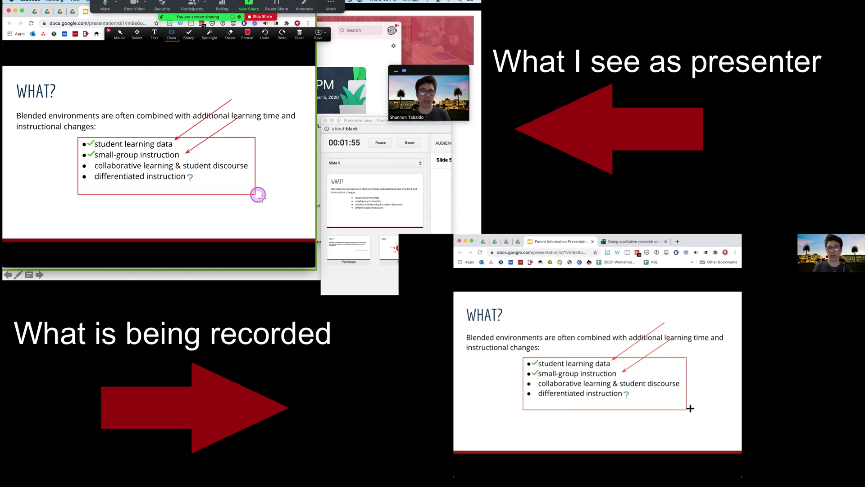
Clear all drawings from the shared WHAT? slide
left_click(299, 35)
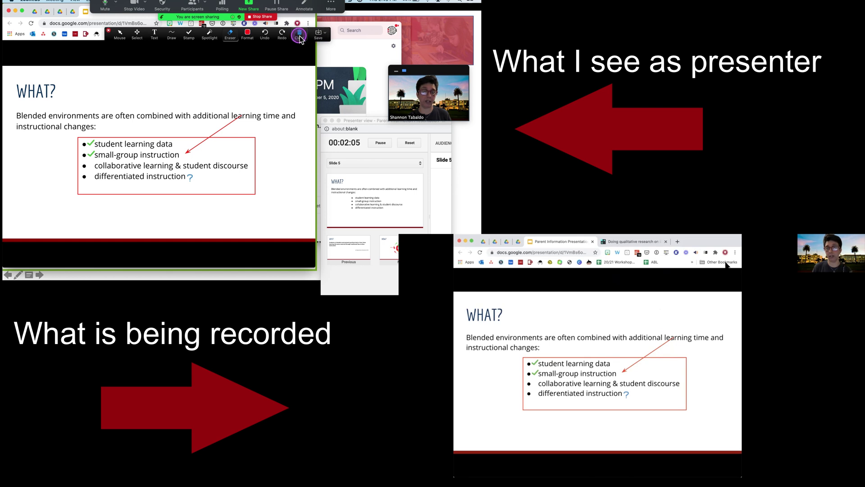
left_click(305, 51)
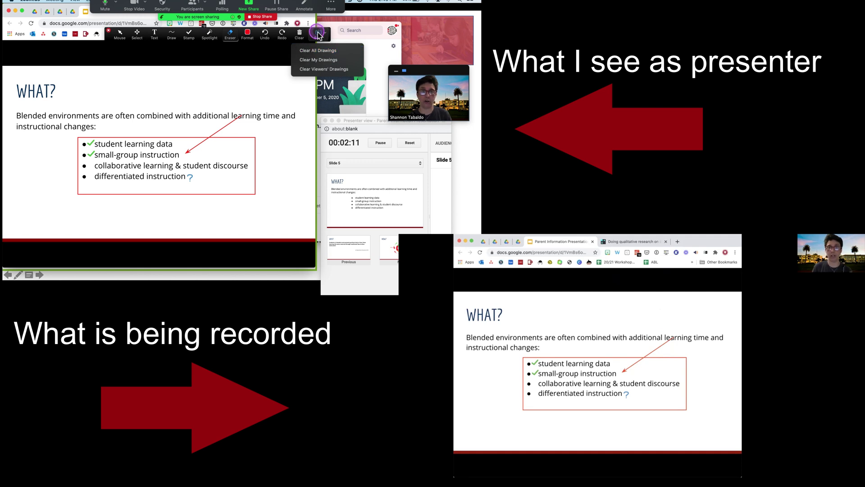
left_click(319, 34)
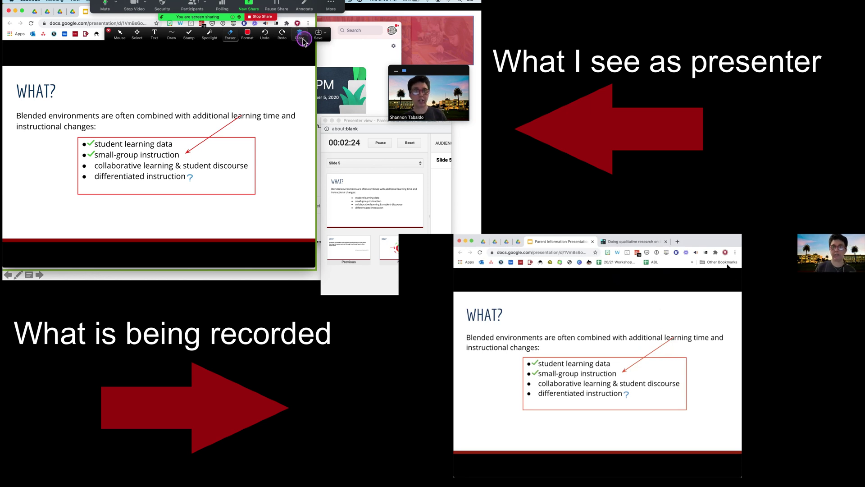
left_click(299, 34)
left_click(304, 50)
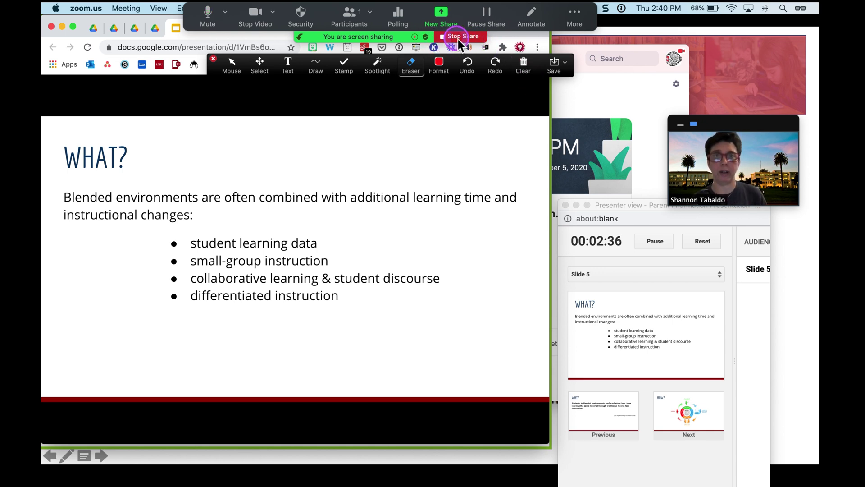
Stop the meeting recording and end the screen share
left_click(583, 18)
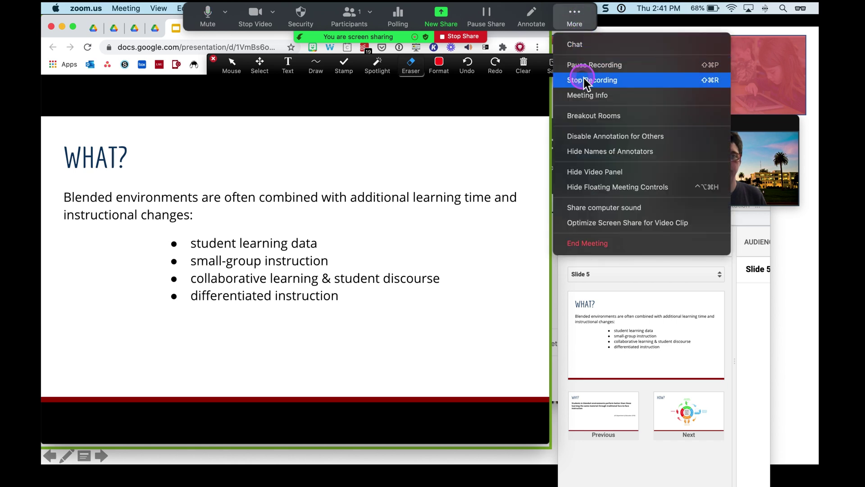
left_click(579, 77)
left_click(472, 40)
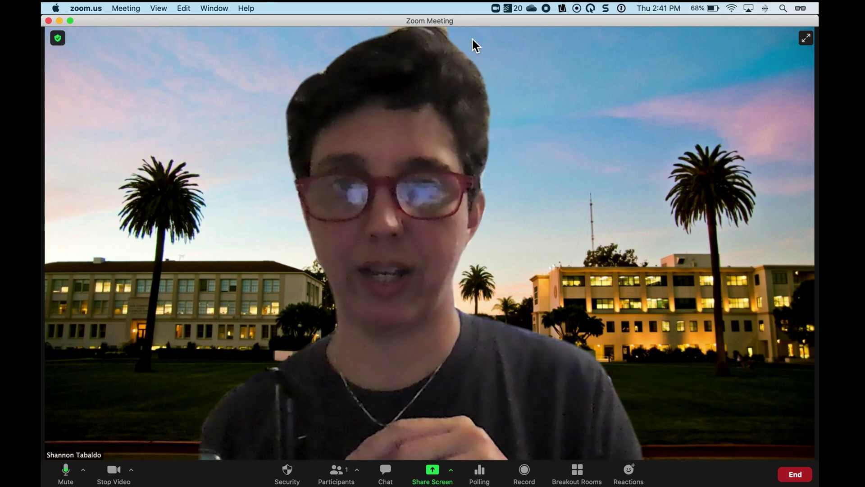
left_click(344, 177)
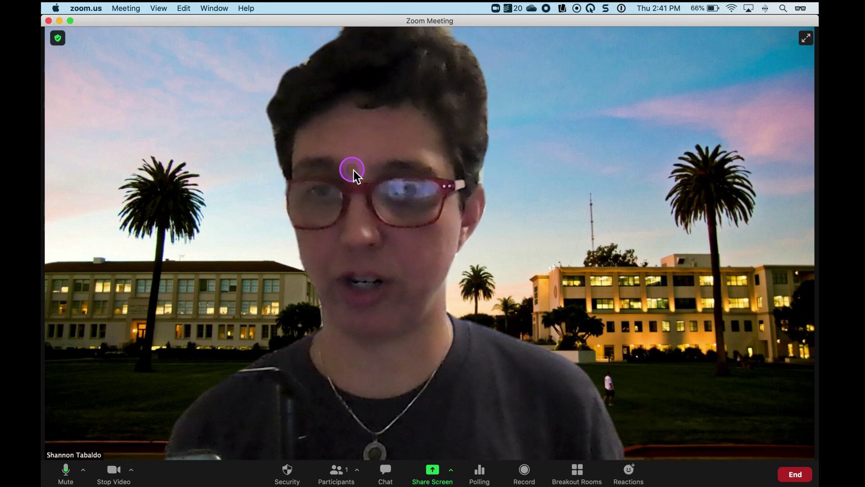
Disable placing video next to the shared screen in the recording settings and close the settings
left_click(131, 469)
left_click(157, 446)
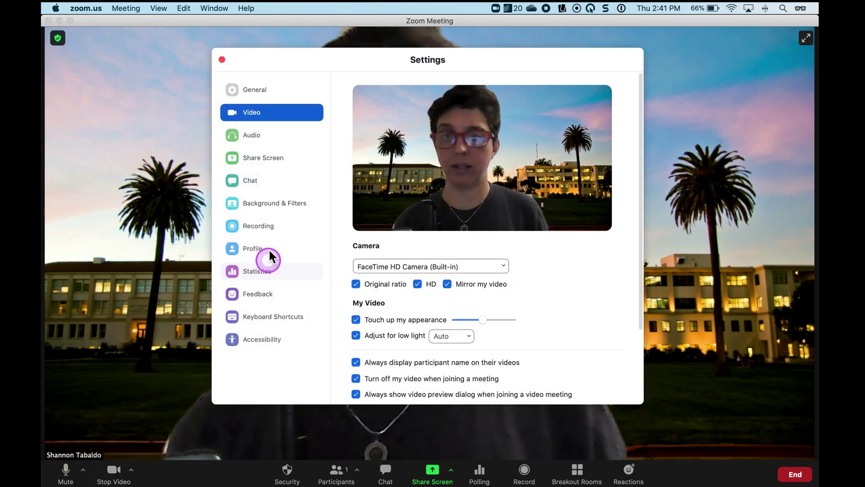
left_click(253, 90)
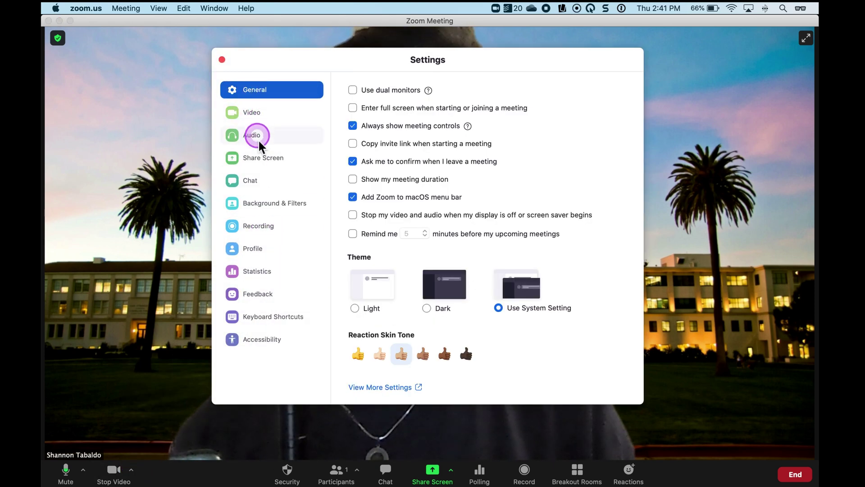
left_click(256, 227)
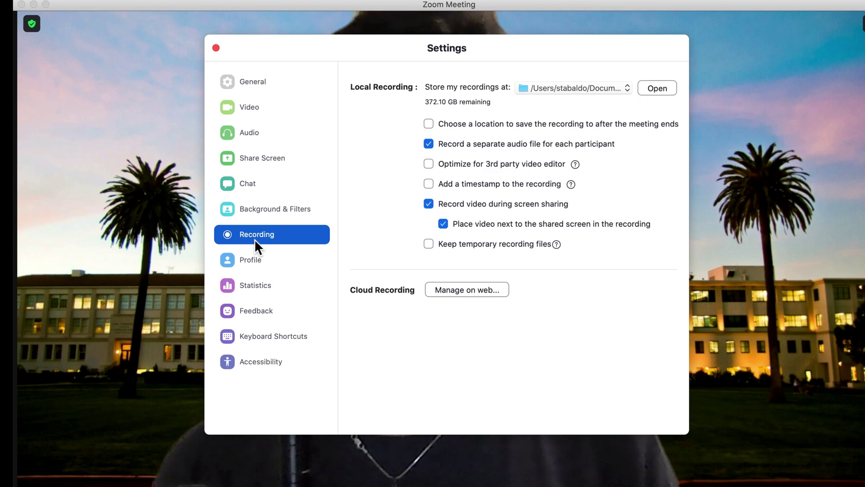
left_click(455, 240)
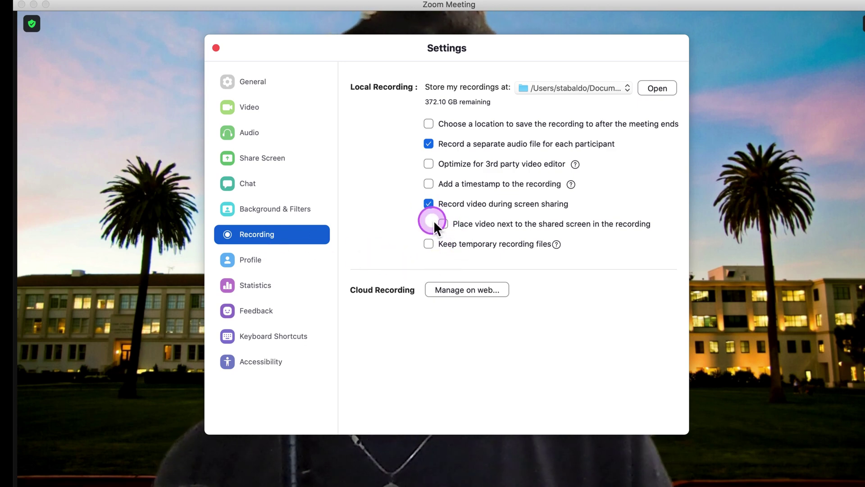
left_click(216, 48)
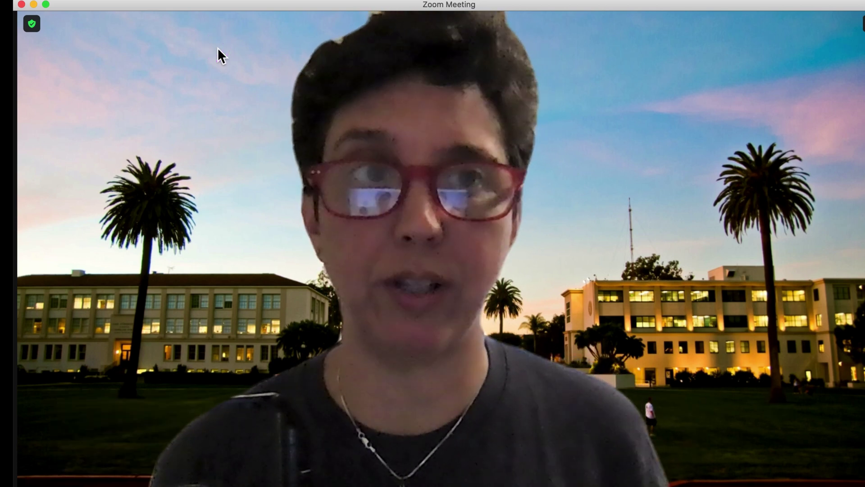
left_click(218, 47)
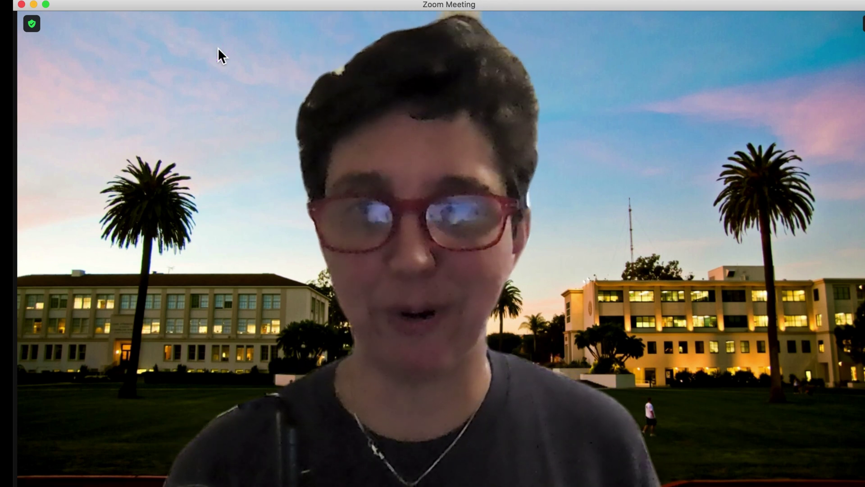